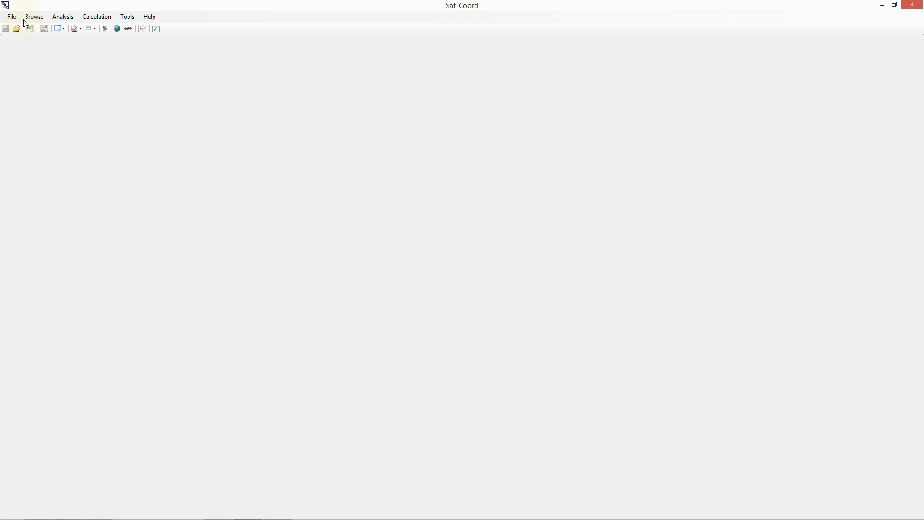
# Step: Open the Article 5 Database for browsing and view the help page for the Service Type search item
pyautogui.click(29, 17)
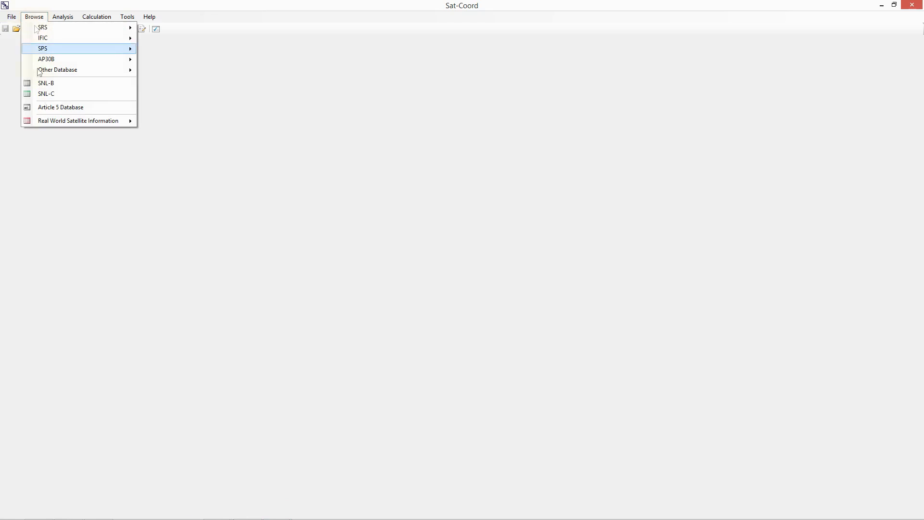
pyautogui.click(47, 108)
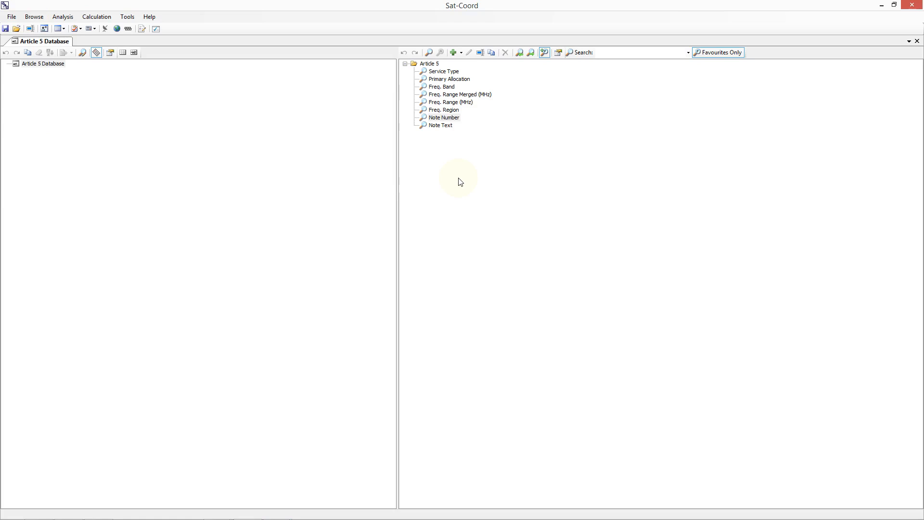
pyautogui.click(443, 72)
pyautogui.press('F1')
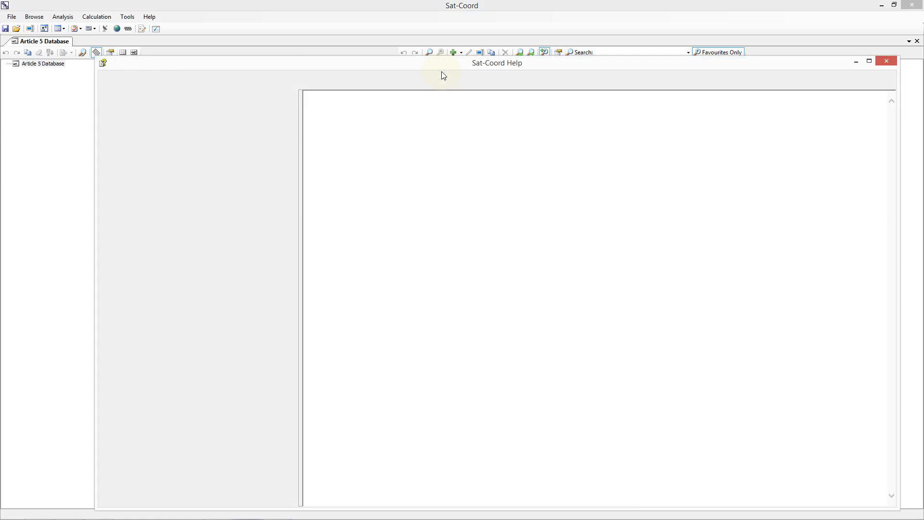
pyautogui.moveTo(441, 68); pyautogui.dragTo(387, 23)
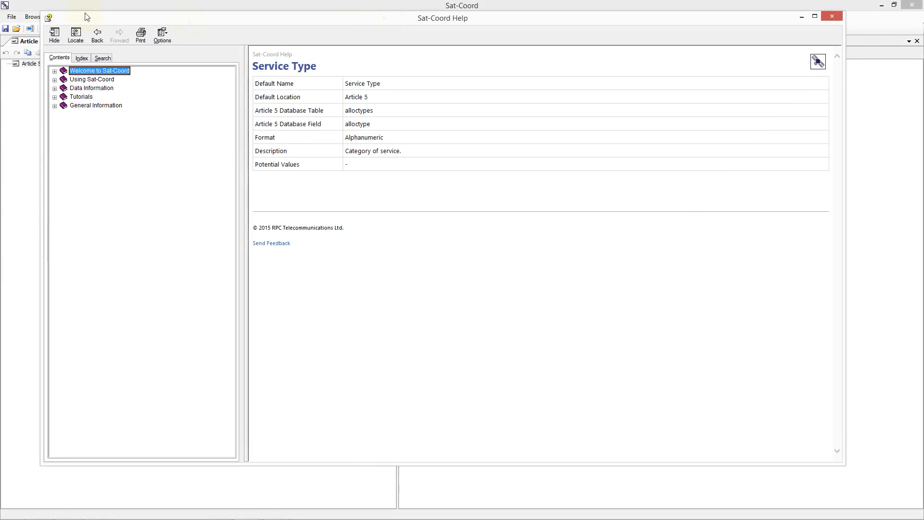
pyautogui.click(832, 16)
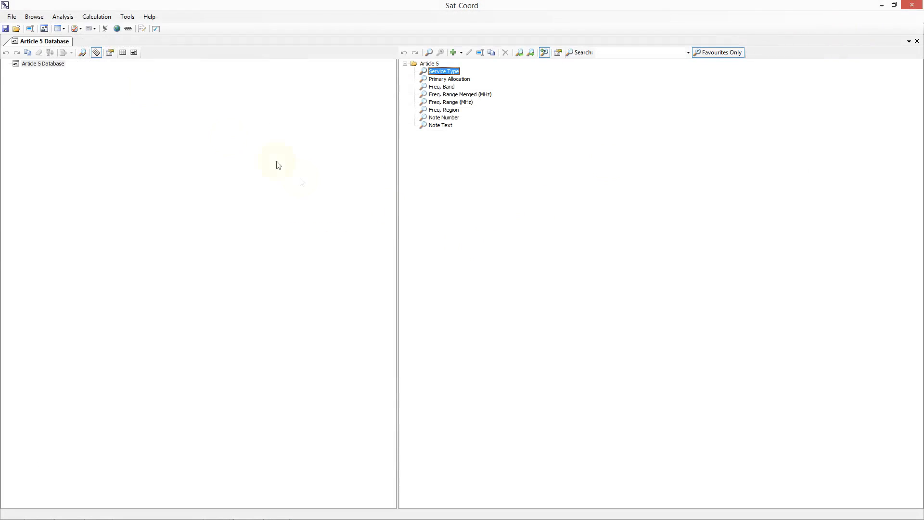
# Step: List the Article 5 Database by frequency band and break Ku-Band down by service type
pyautogui.click(24, 65)
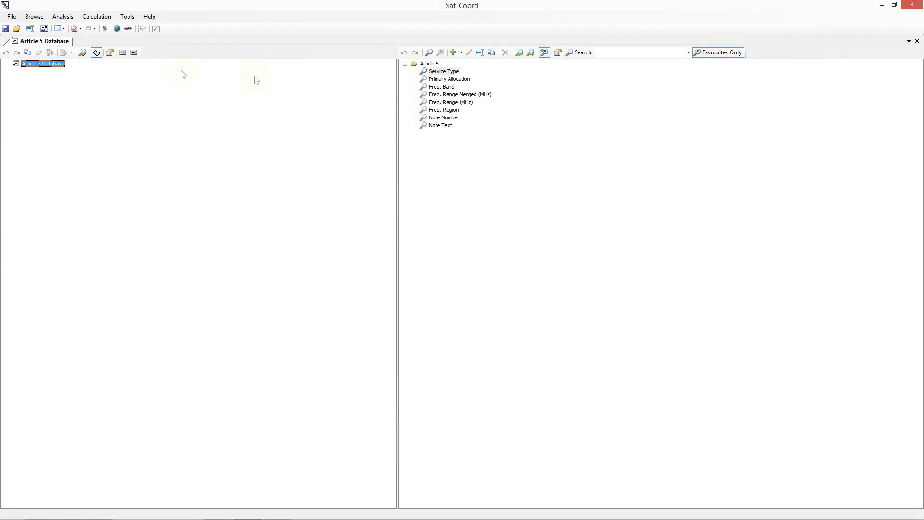
pyautogui.doubleClick(442, 87)
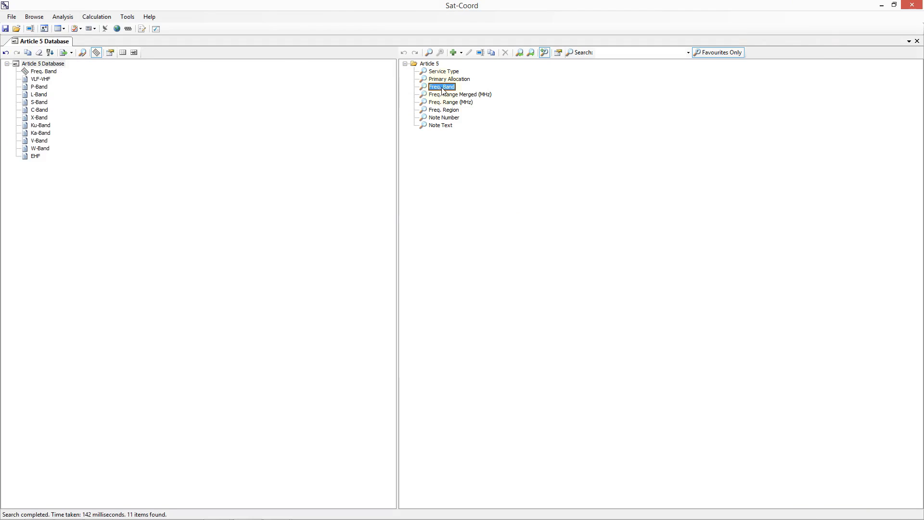
pyautogui.click(43, 126)
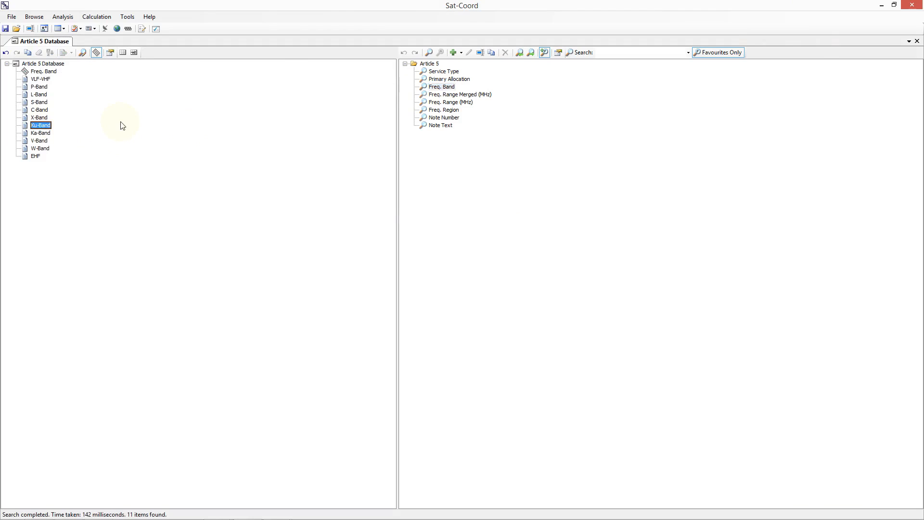
pyautogui.click(433, 72)
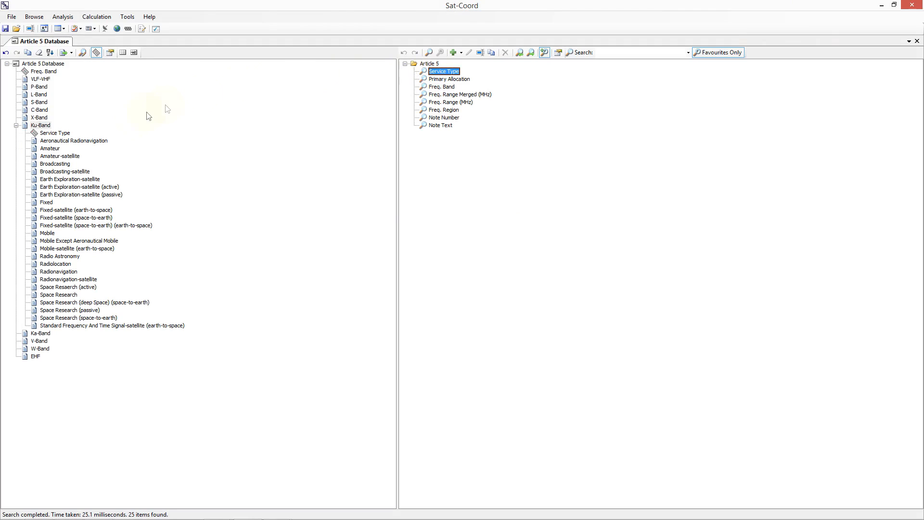
# Step: Drill down from Broadcasting-satellite through the 11700..12200 MHz range and region 1 to the note numbers
pyautogui.click(86, 171)
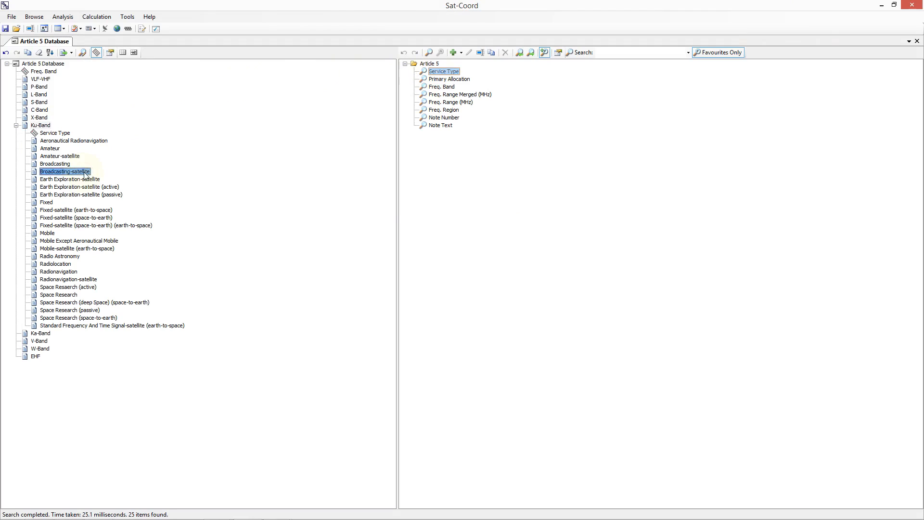
pyautogui.click(432, 103)
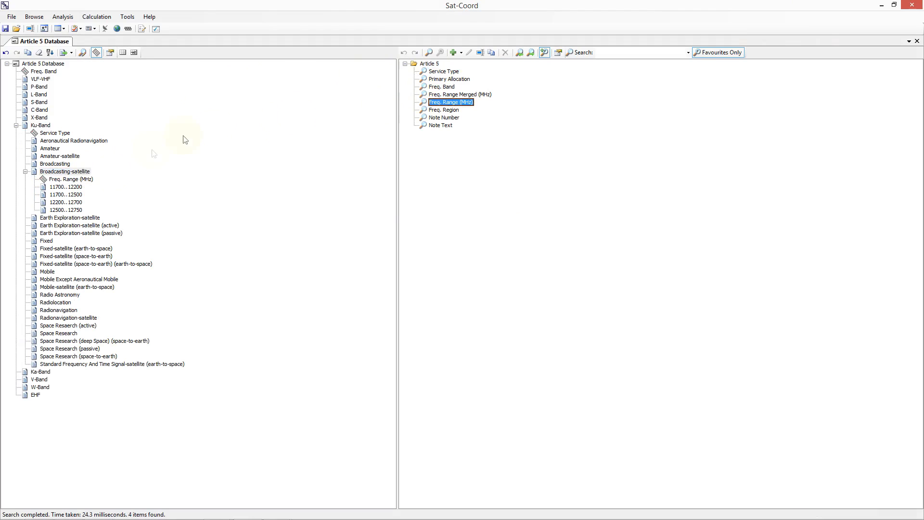
pyautogui.click(63, 187)
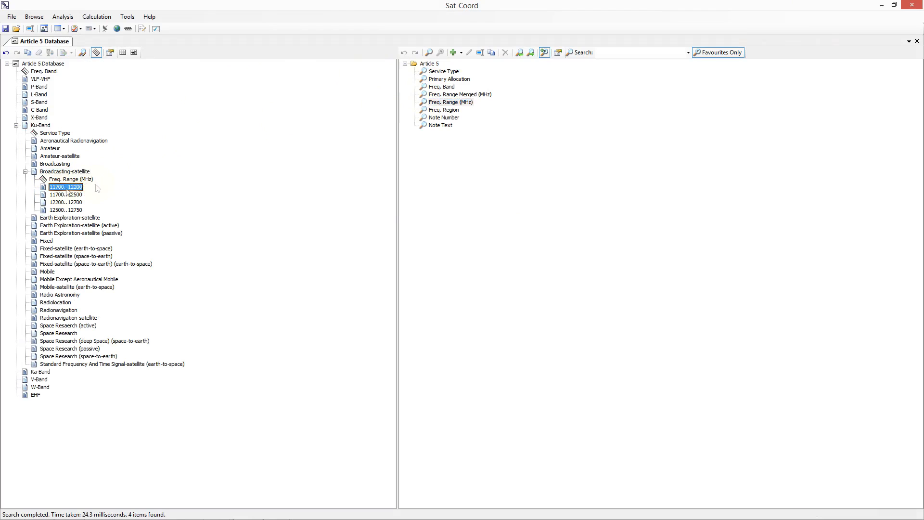
pyautogui.click(440, 111)
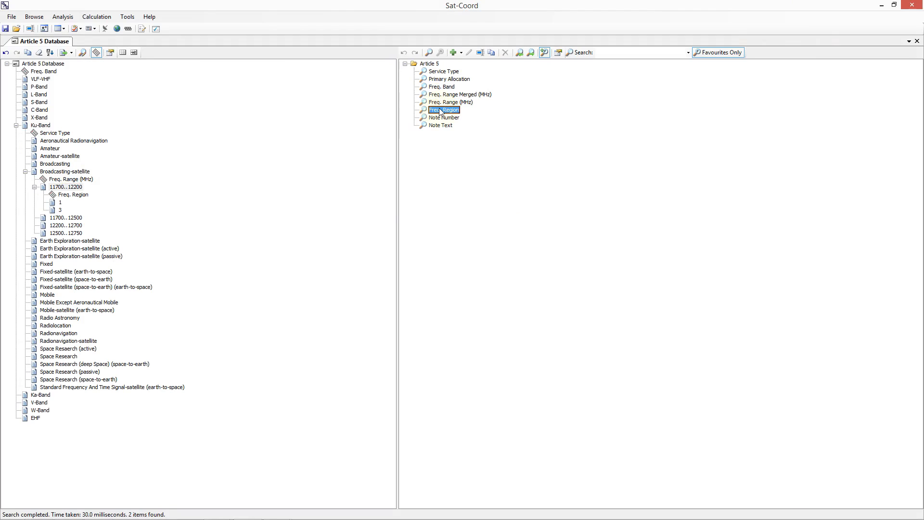
pyautogui.click(60, 202)
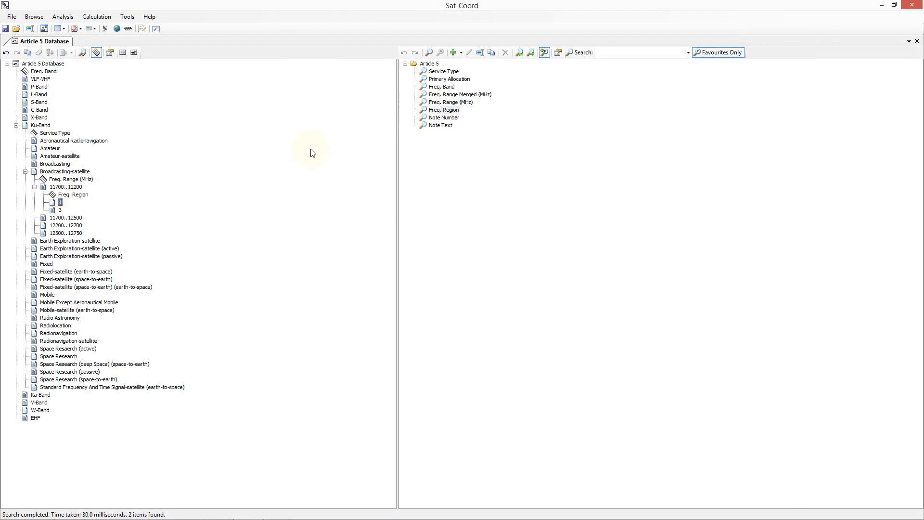
pyautogui.click(436, 118)
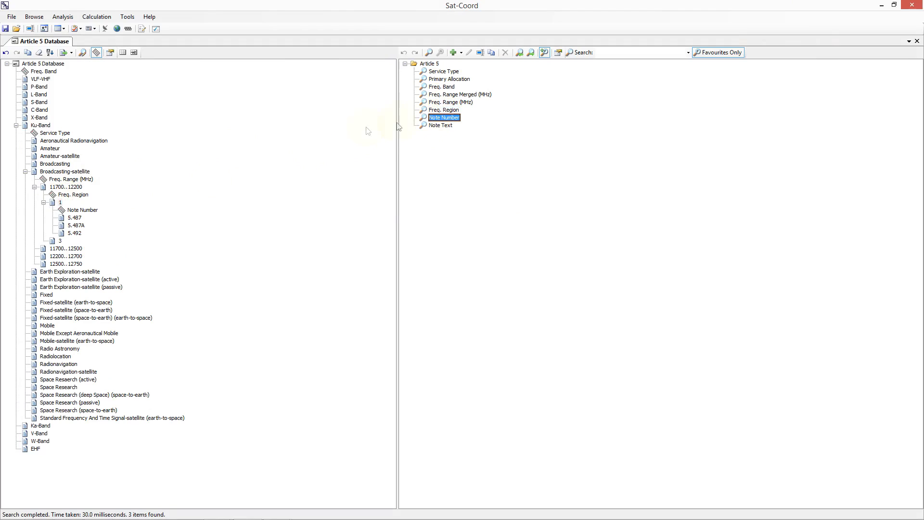
# Step: View the full Article 5 summary for Ku-Band Broadcasting-satellite, consult notes 5.485 and 5.486, and close the summary
pyautogui.click(75, 172)
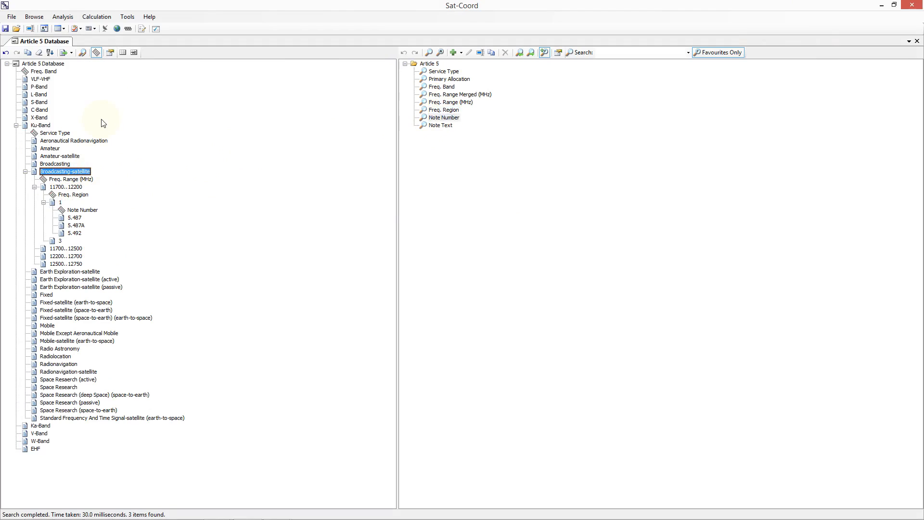
pyautogui.click(134, 53)
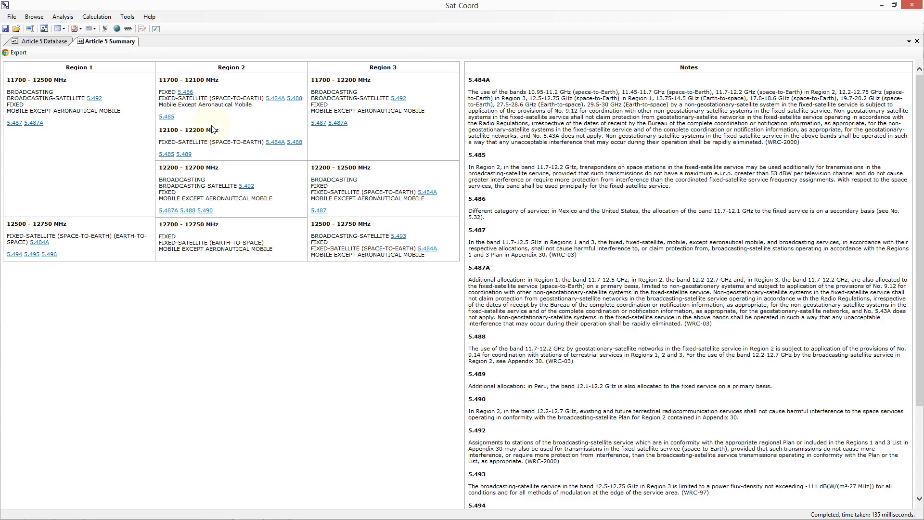
pyautogui.click(162, 118)
pyautogui.click(183, 93)
pyautogui.middleClick(127, 44)
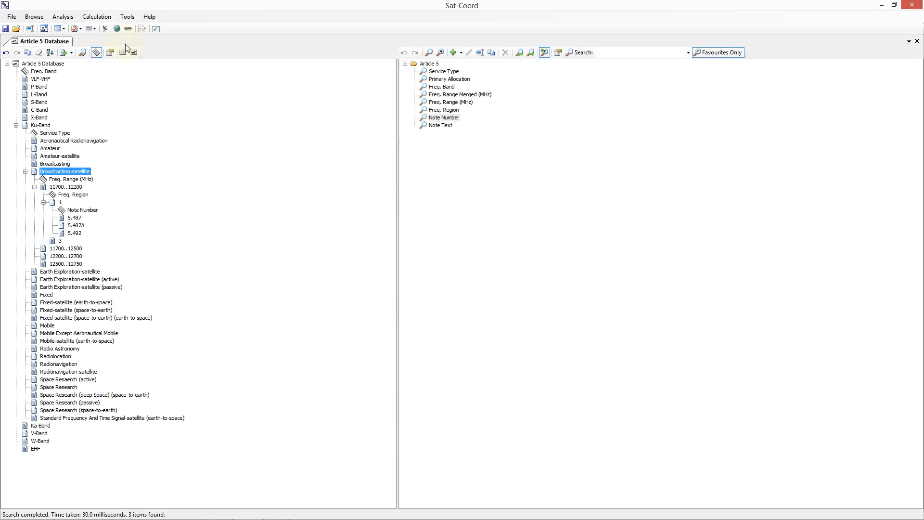
# Step: View the filtered Article 5 summary for Ku-Band Broadcasting-satellite, and close both it and the Article 5 Database
pyautogui.click(123, 53)
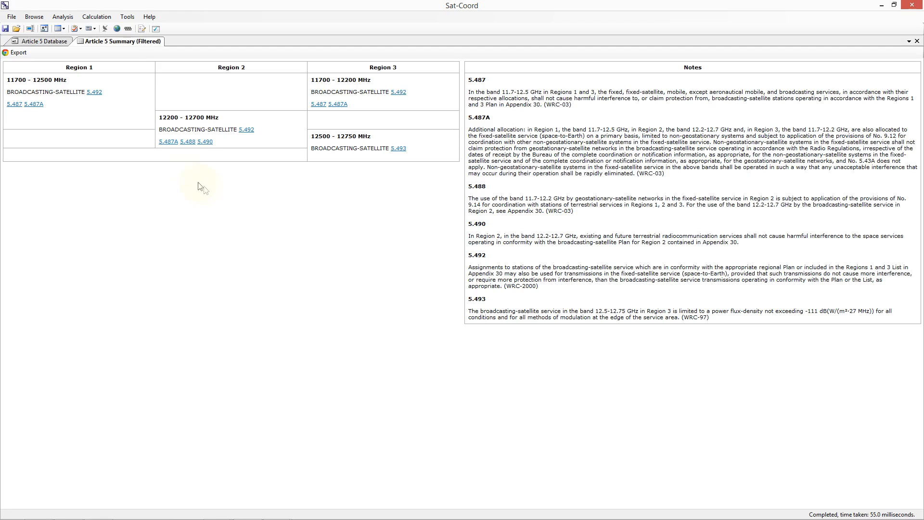
pyautogui.middleClick(119, 41)
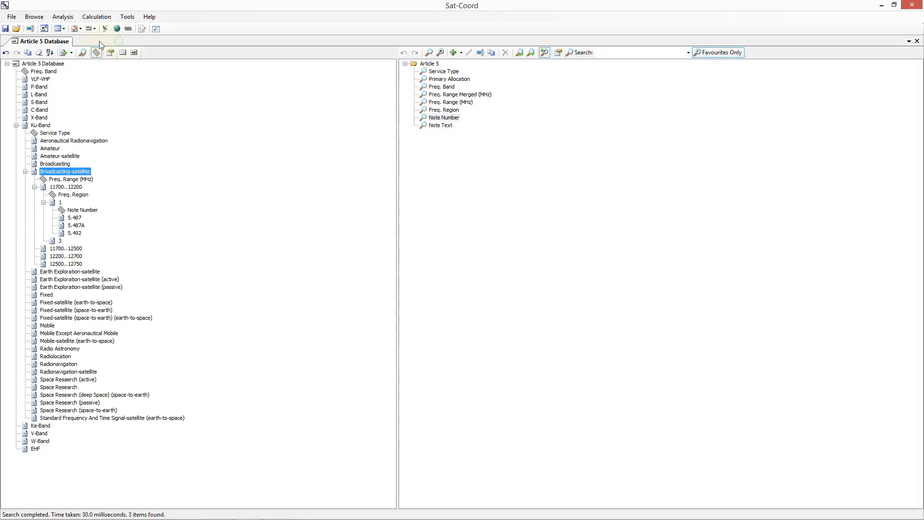
pyautogui.middleClick(65, 42)
# Step: Open the SRS database srs2798 and list its entries by Notice Admin
pyautogui.click(34, 17)
pyautogui.moveTo(89, 29)
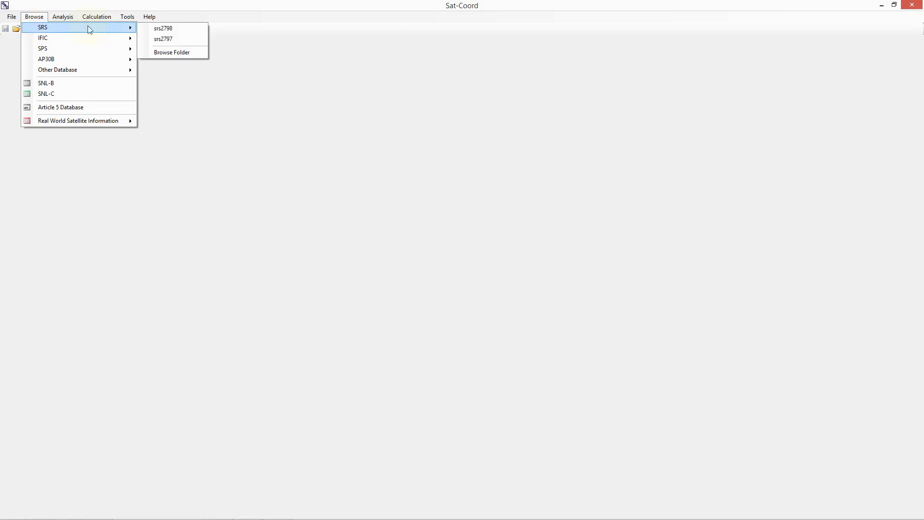
pyautogui.click(163, 27)
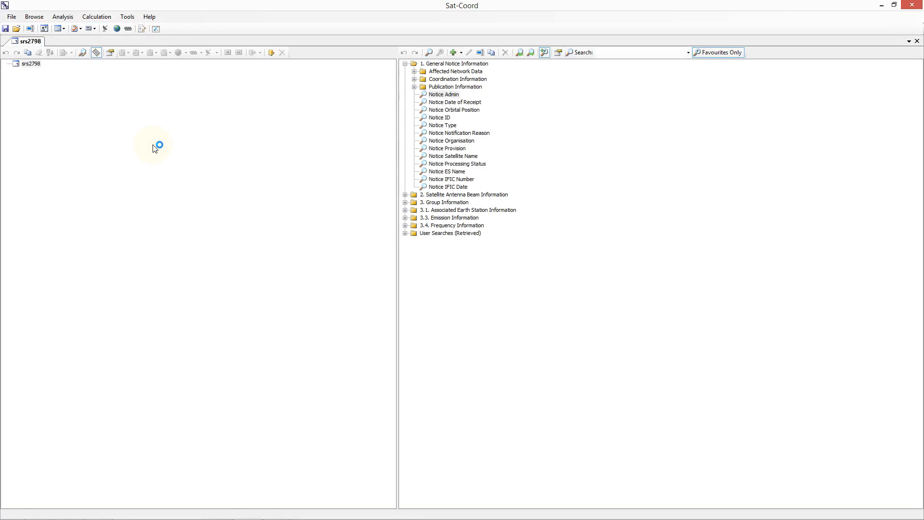
pyautogui.click(31, 63)
pyautogui.doubleClick(444, 95)
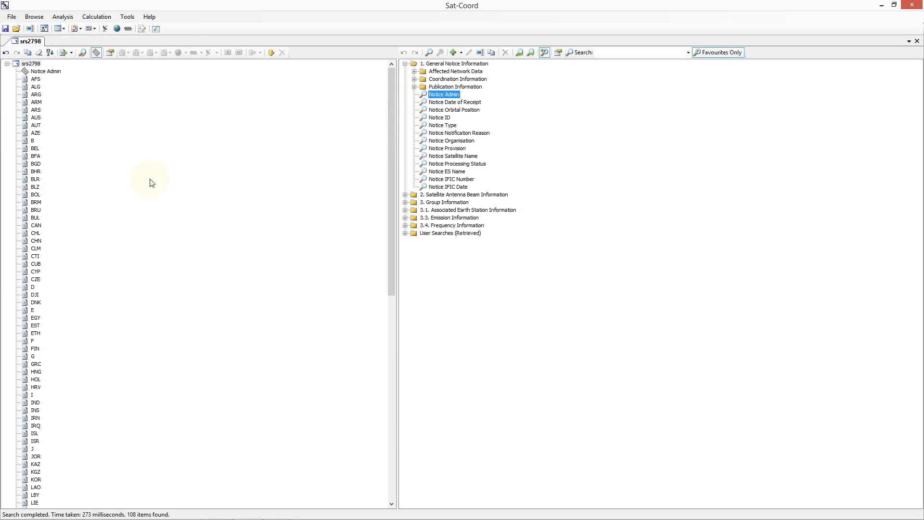
# Step: List administration G's notices by Notice Satellite Name and generate the full Article 5 summary for AM-SAT A4
pyautogui.click(33, 357)
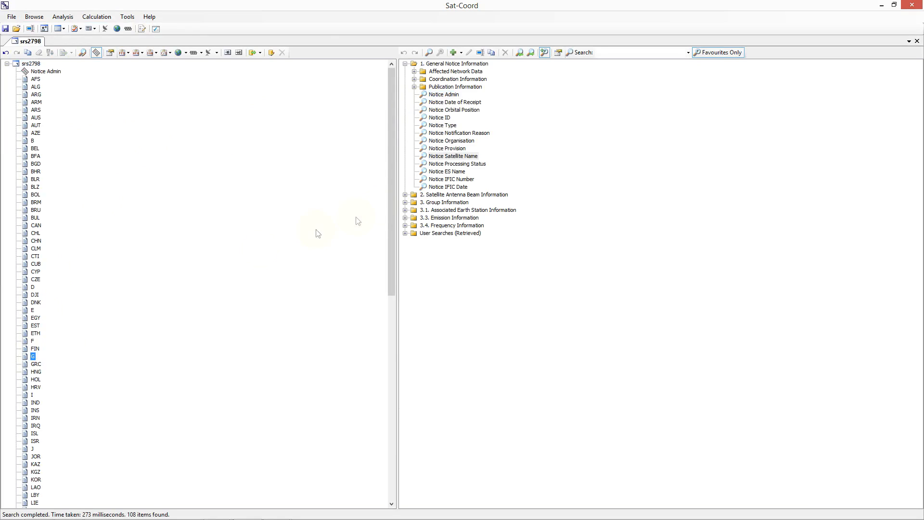
pyautogui.doubleClick(439, 157)
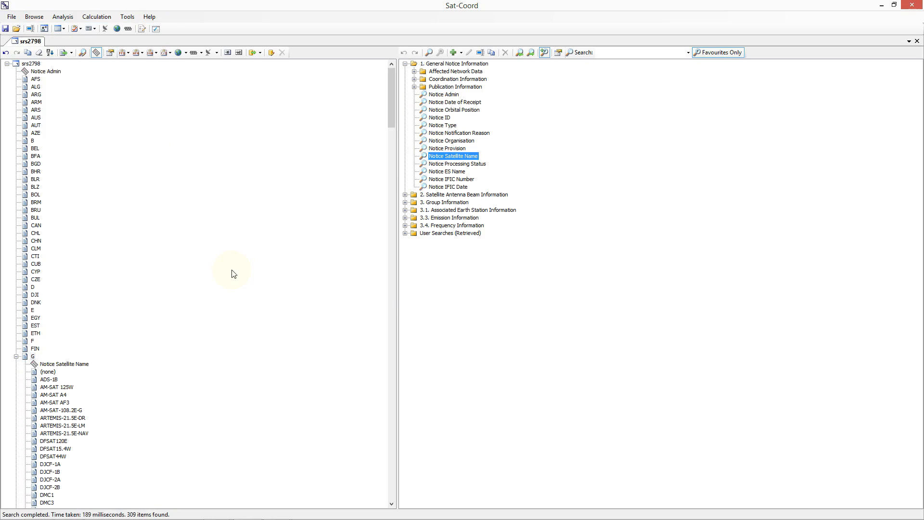
pyautogui.click(52, 394)
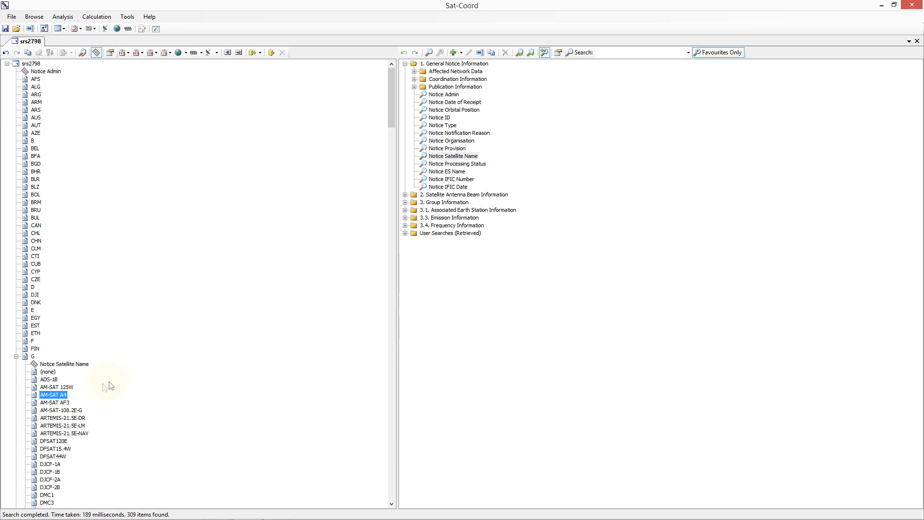
pyautogui.click(238, 53)
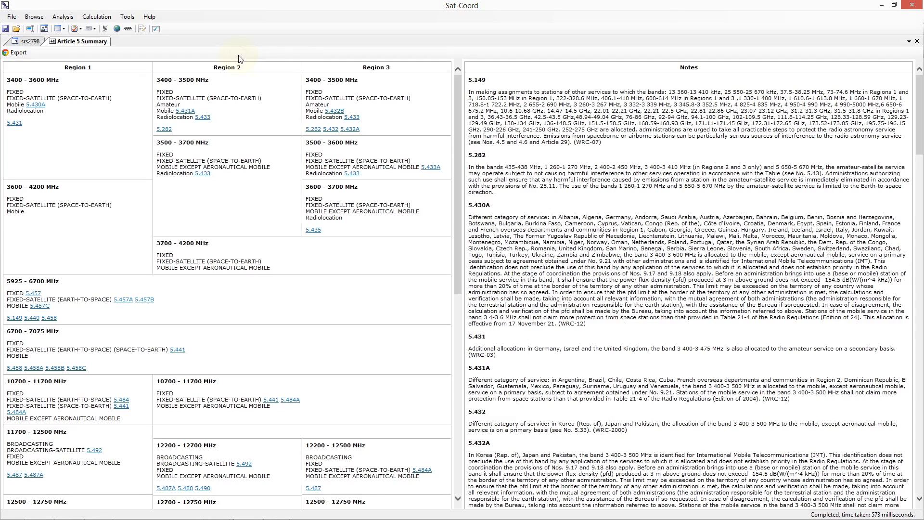